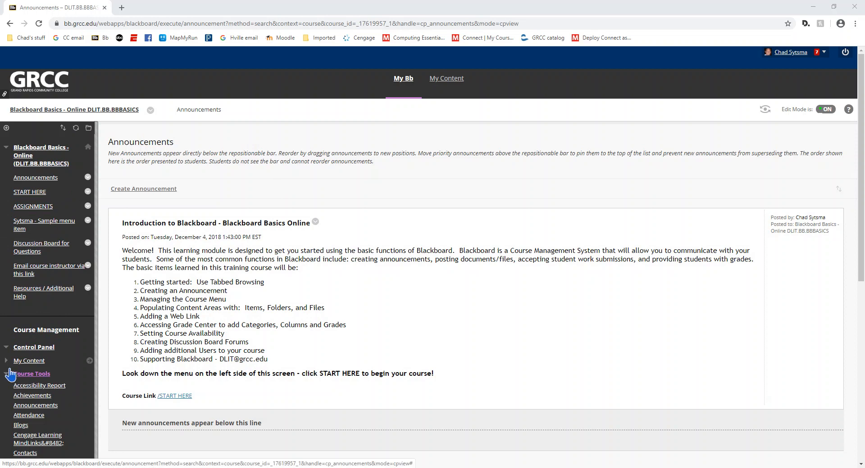
Open the course's question pools under Tests, Surveys, and Pools and start building a new pool.
{"action": "scroll", "coordinate": [21, 373], "scroll_direction": "down", "scroll_amount": 7}
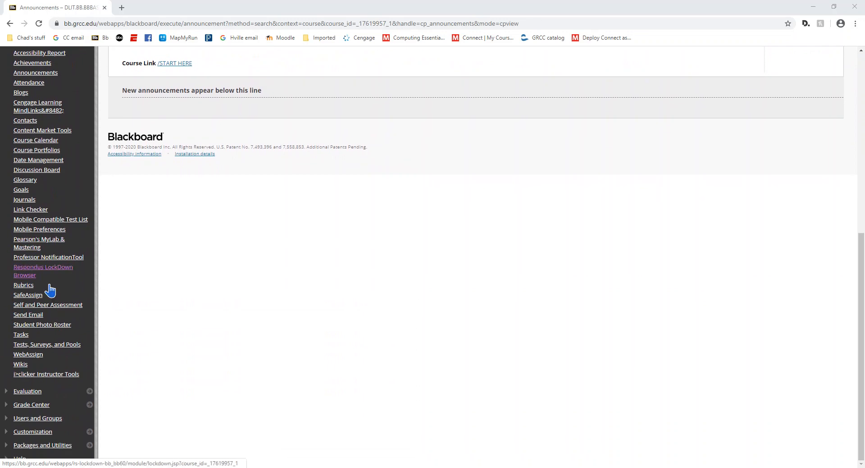
{"action": "left_click", "coordinate": [69, 345]}
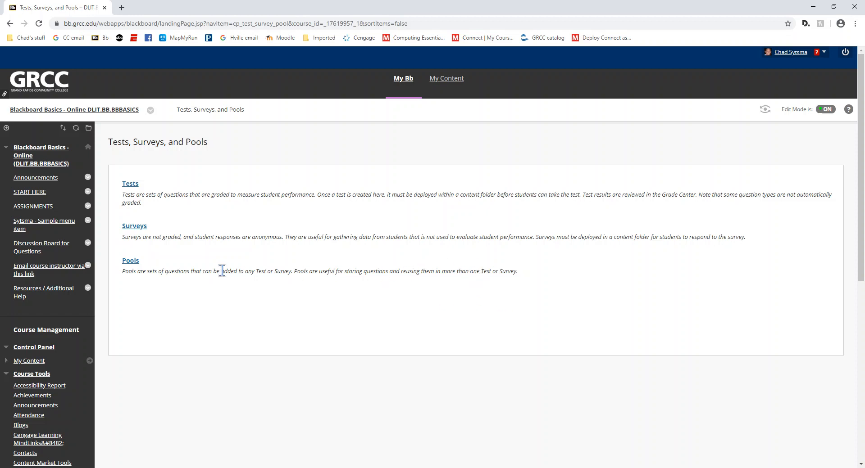
{"action": "left_click", "coordinate": [129, 262]}
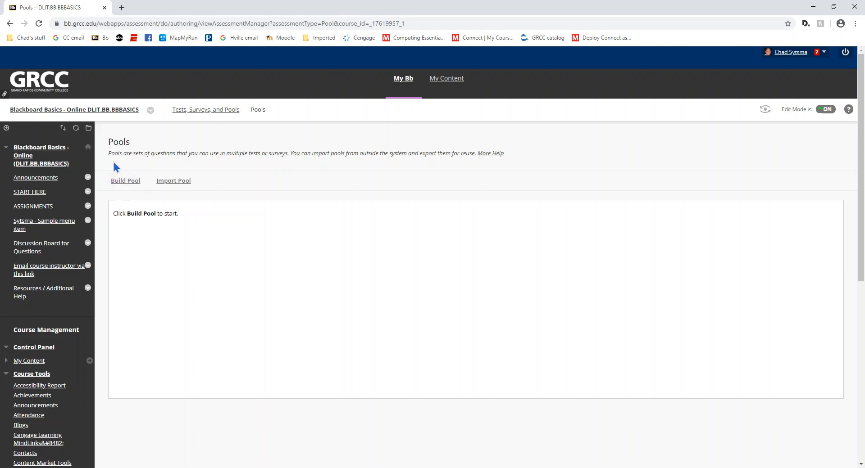
{"action": "left_click", "coordinate": [125, 185]}
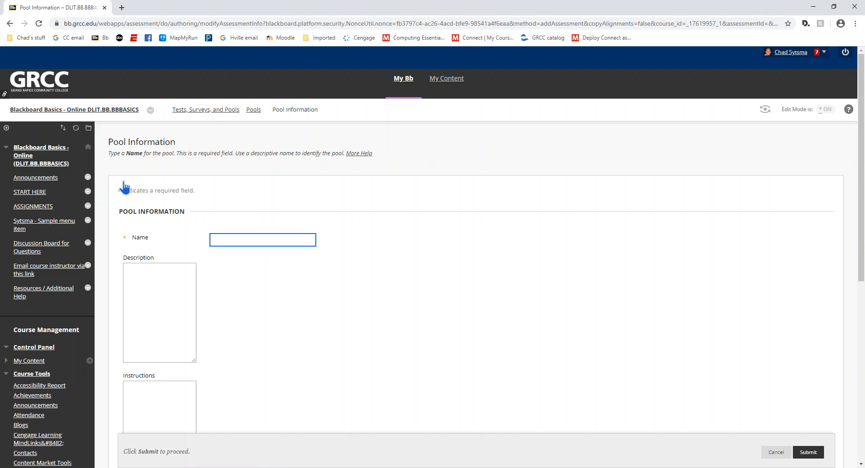
Name the new pool "Chapter 3 Questions" and submit it with the description and instructions left blank.
{"action": "left_click", "coordinate": [222, 242]}
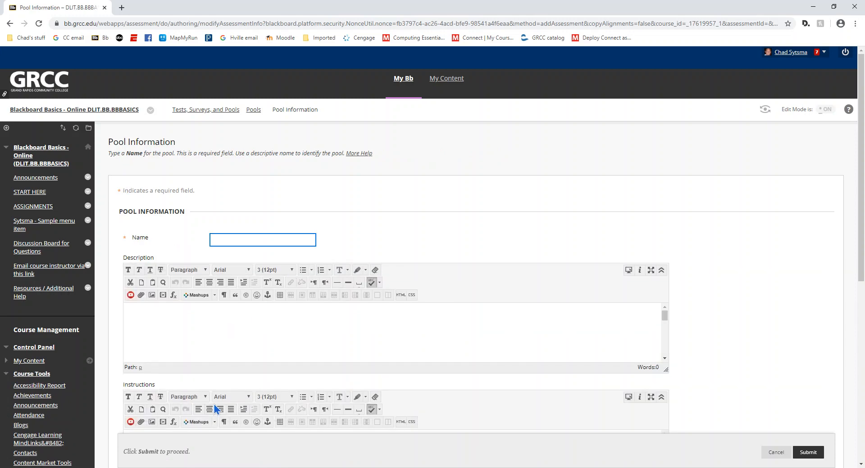
{"action": "type", "text": "Chap"}
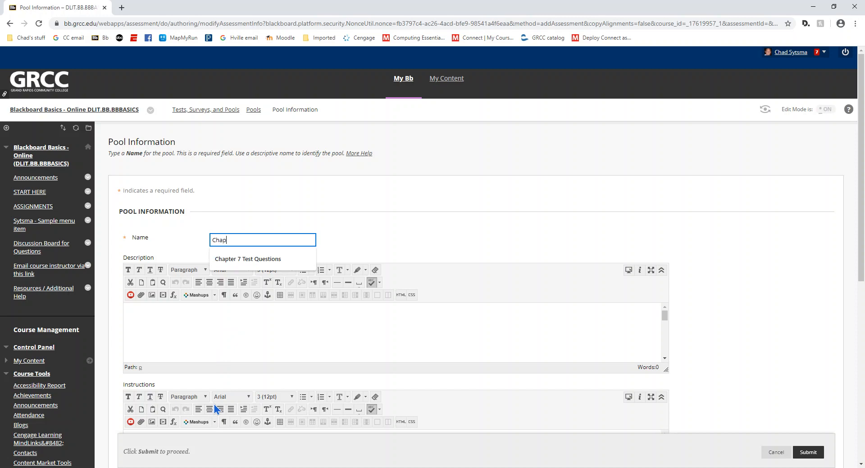
{"action": "type", "text": "ter 3 Questions"}
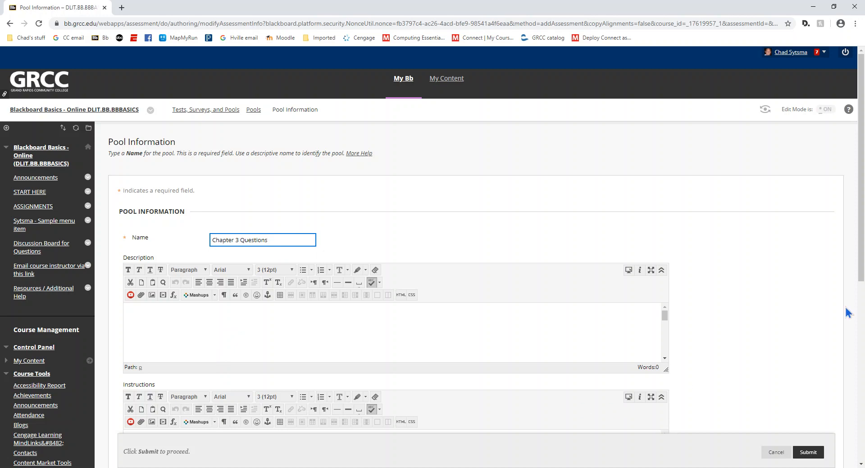
{"action": "scroll", "coordinate": [775, 270], "scroll_direction": "down", "scroll_amount": 1}
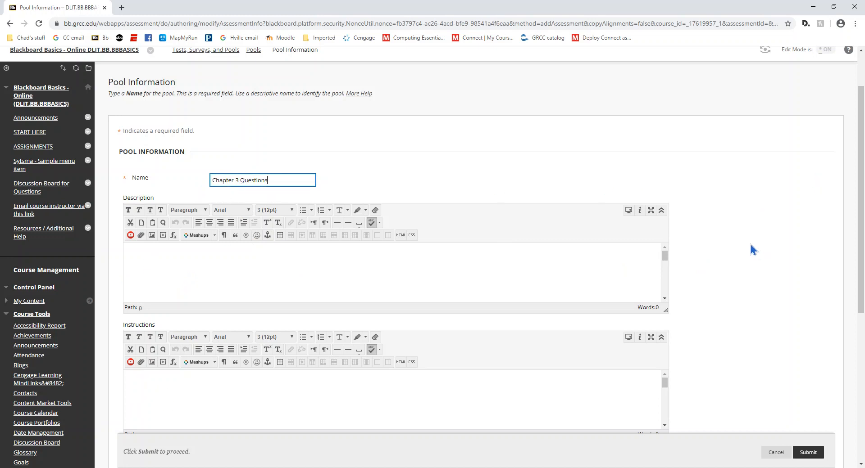
{"action": "scroll", "coordinate": [749, 241], "scroll_direction": "down", "scroll_amount": 4}
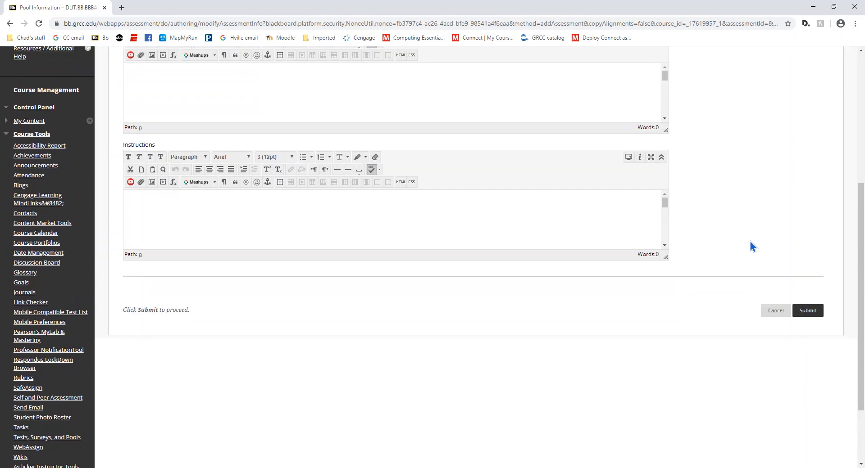
{"action": "left_click", "coordinate": [809, 312]}
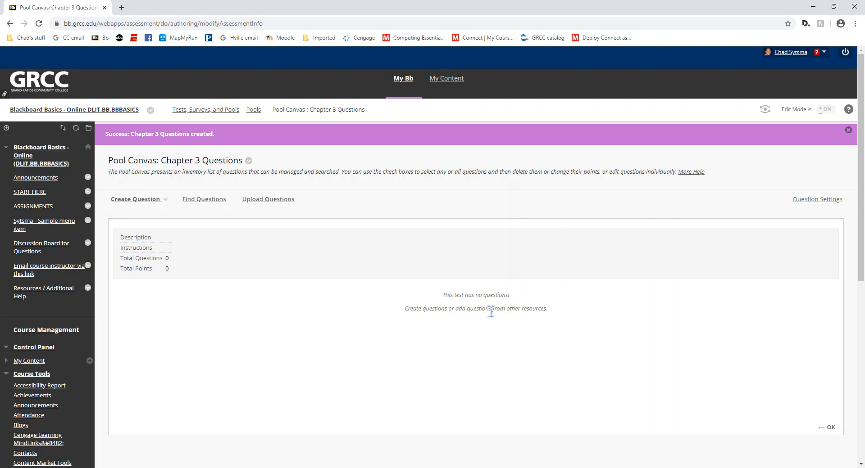
Start a new True/False question in the Chapter 3 Questions pool.
{"action": "left_click", "coordinate": [145, 202]}
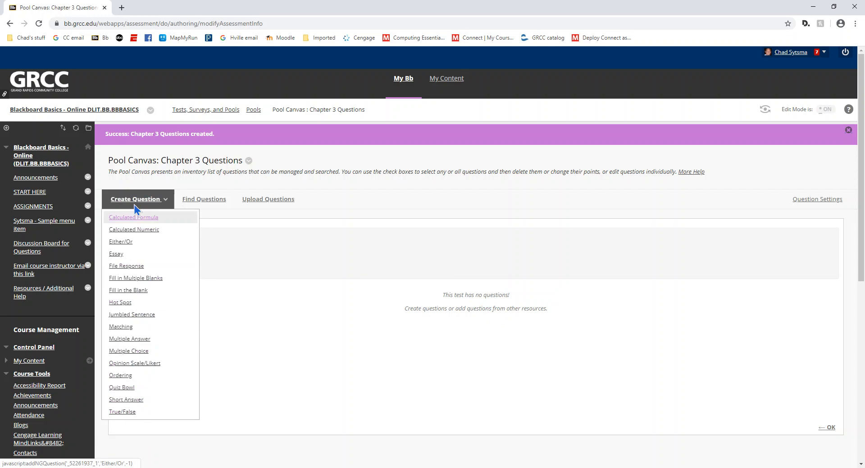
{"action": "left_click", "coordinate": [135, 189]}
{"action": "left_click", "coordinate": [134, 189]}
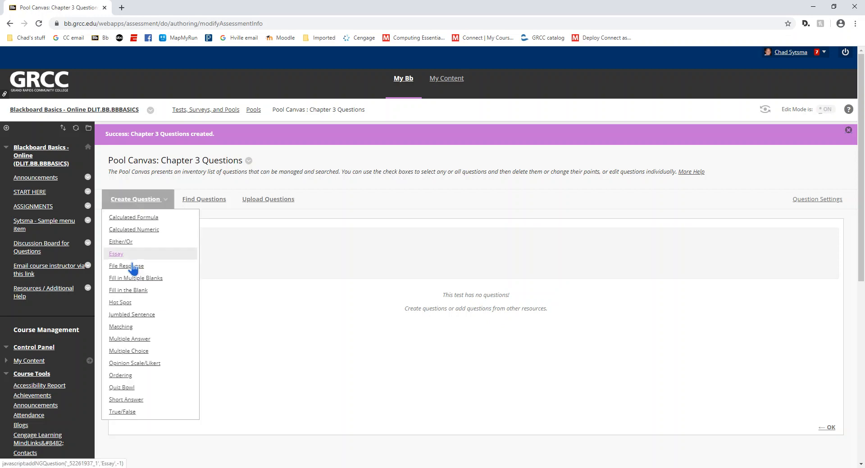
{"action": "left_click", "coordinate": [122, 411]}
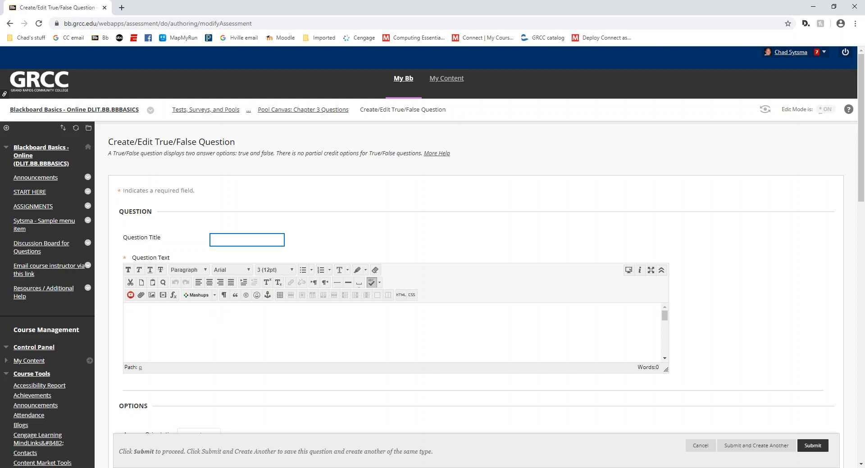
Copy "To right-justify text at a tab stop, change the tab stop alignment options." from the Word document into the question text and title.
{"action": "key", "text": "alt+Tab"}
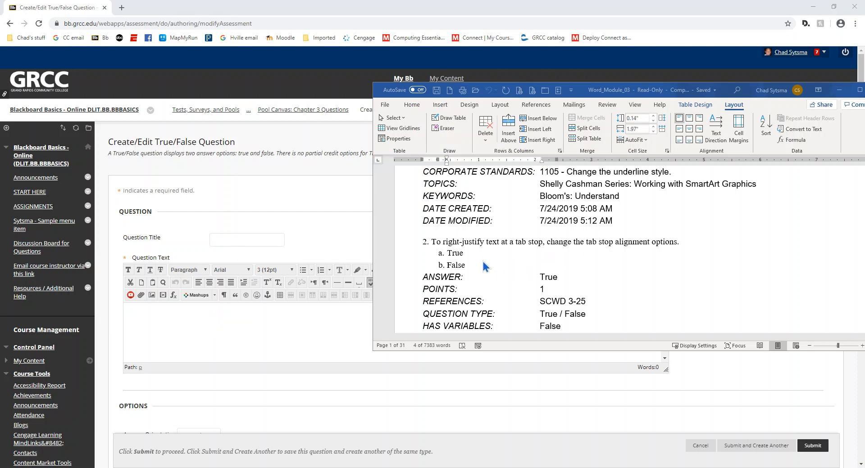
{"action": "left_click_drag", "start_coordinate": [431, 242], "coordinate": [681, 248]}
{"action": "key", "text": "ctrl+c"}
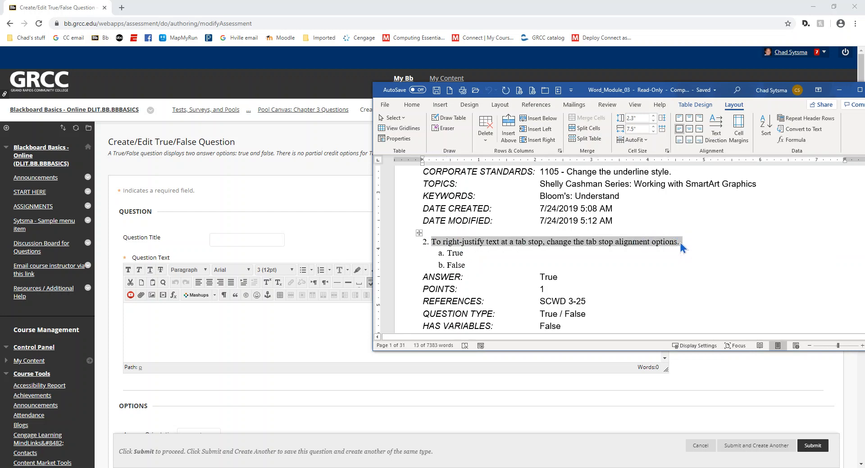
{"action": "left_click", "coordinate": [191, 317]}
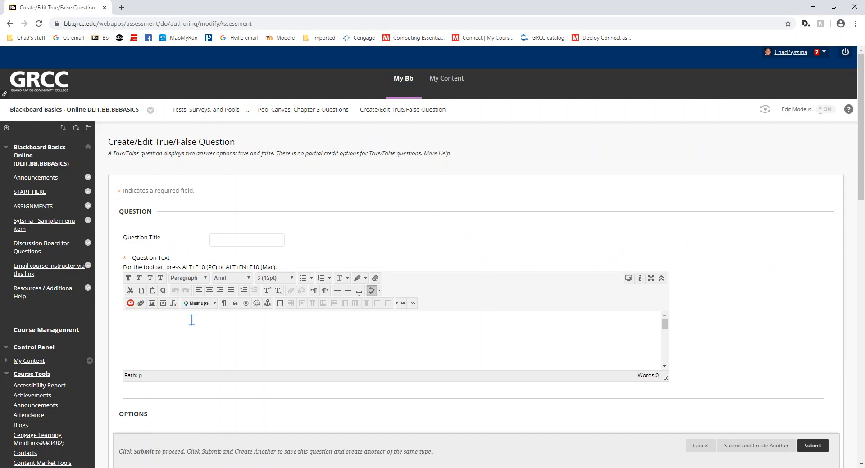
{"action": "key", "text": "ctrl+v"}
{"action": "key", "text": "BackSpace"}
{"action": "left_click", "coordinate": [220, 239]}
{"action": "key", "text": "ctrl+v"}
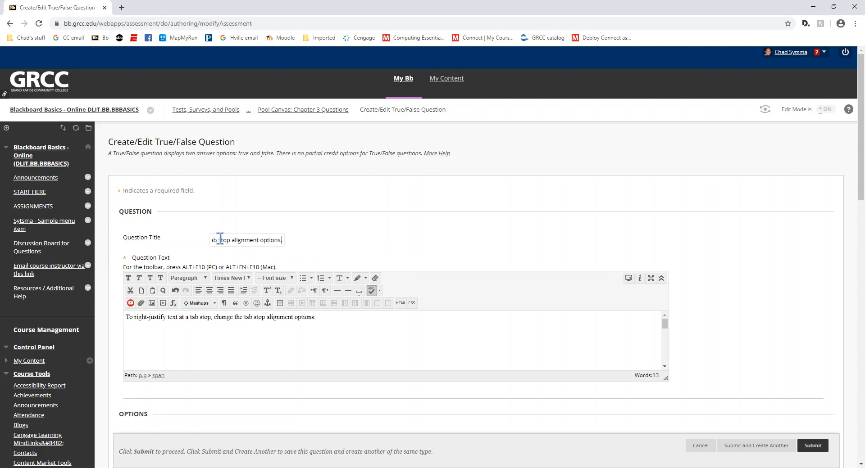
Keep the vertical answer orientation and True as the correct answer, leave feedback and categories empty, and submit the question.
{"action": "scroll", "coordinate": [720, 259], "scroll_direction": "down", "scroll_amount": 2}
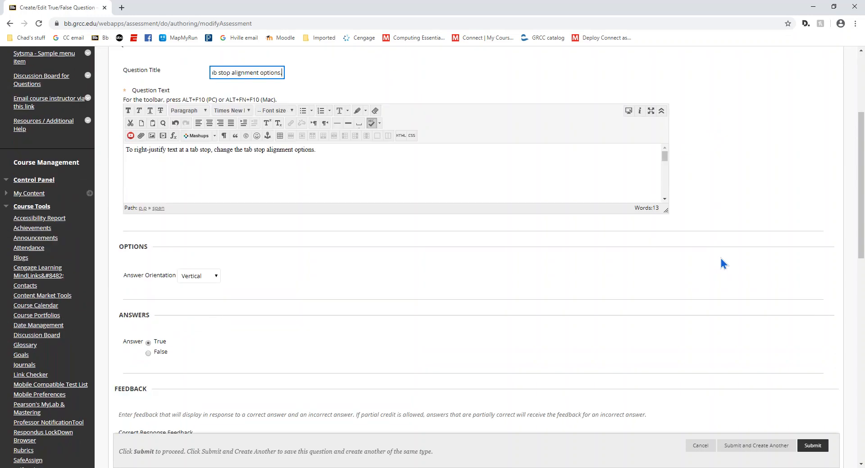
{"action": "left_click", "coordinate": [196, 269]}
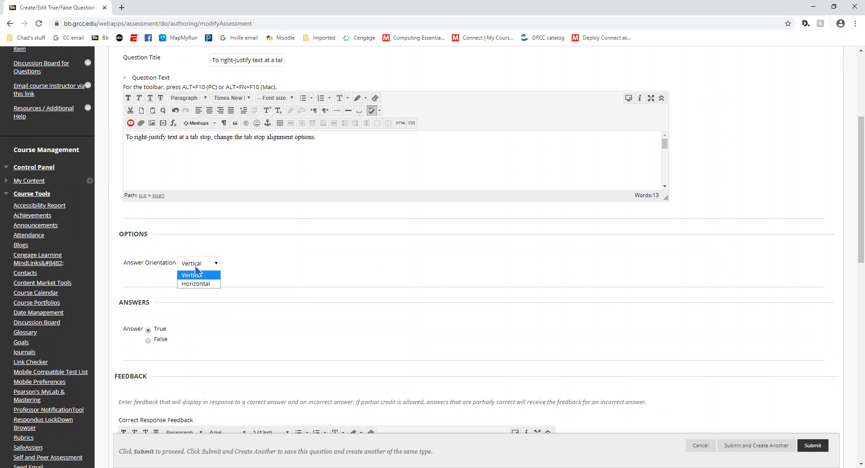
{"action": "left_click", "coordinate": [195, 266]}
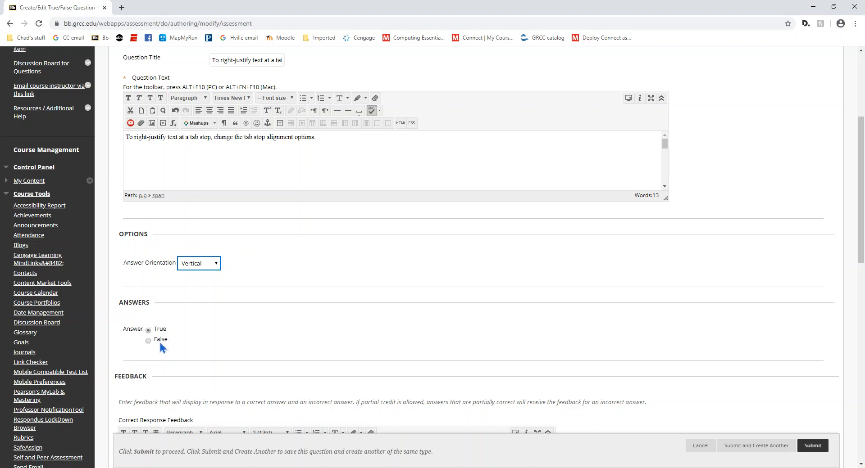
{"action": "scroll", "coordinate": [258, 331], "scroll_direction": "down", "scroll_amount": 5}
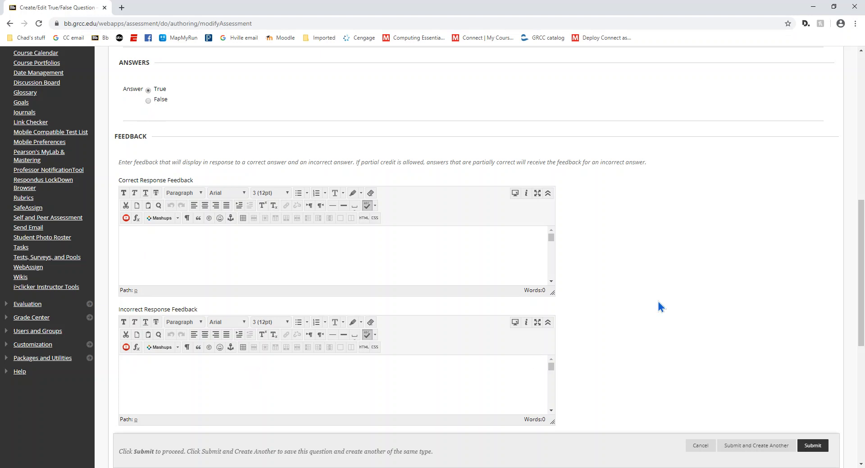
{"action": "scroll", "coordinate": [658, 298], "scroll_direction": "down", "scroll_amount": 3}
{"action": "scroll", "coordinate": [658, 301], "scroll_direction": "down", "scroll_amount": 5}
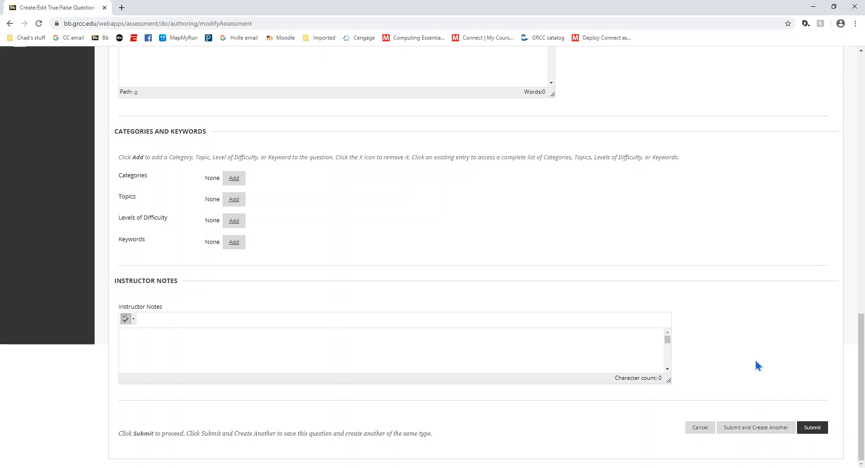
{"action": "left_click", "coordinate": [814, 429]}
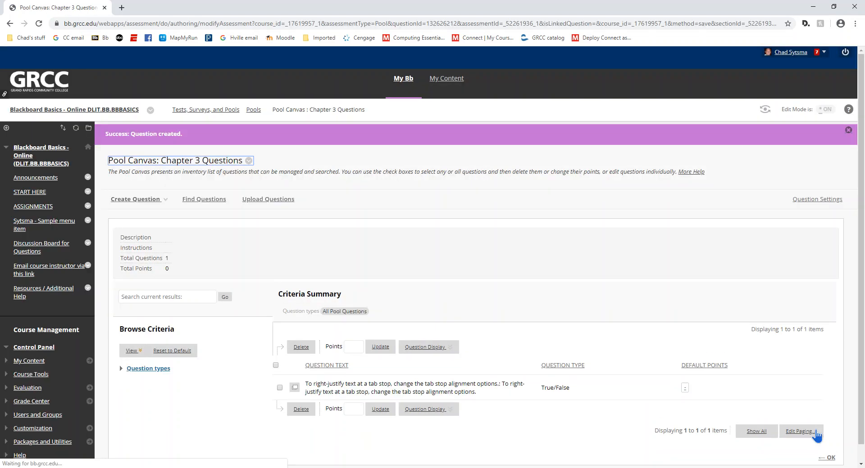
Set the True/False question's default points to 1.
{"action": "scroll", "coordinate": [446, 252], "scroll_direction": "down", "scroll_amount": 1}
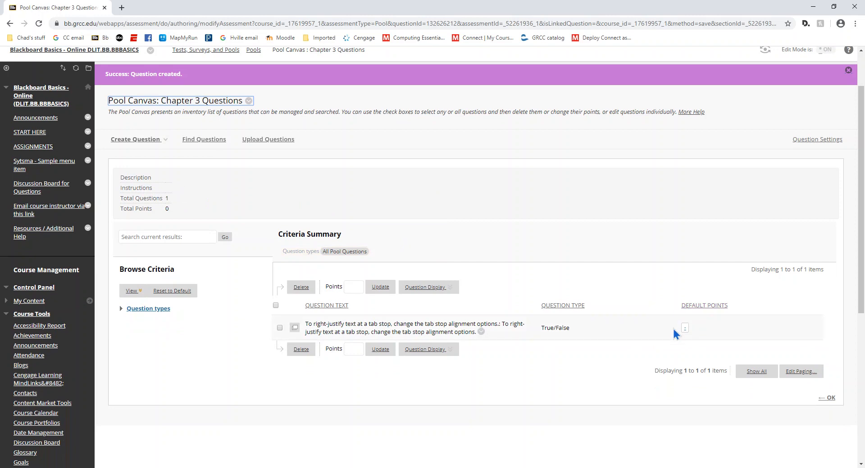
{"action": "left_click", "coordinate": [686, 329]}
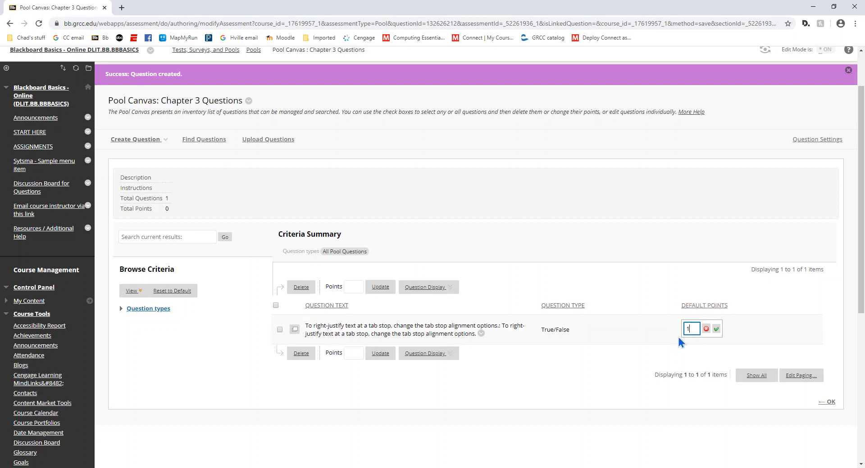
{"action": "left_click", "coordinate": [697, 329]}
{"action": "left_click", "coordinate": [716, 329]}
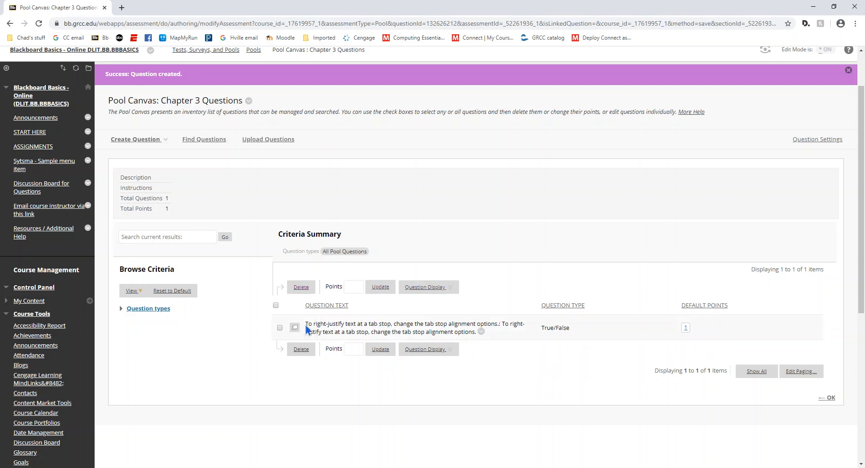
Start a Multiple Choice question and copy question 28 about matching shape formatting from the Word document into its text and title.
{"action": "left_click", "coordinate": [143, 140]}
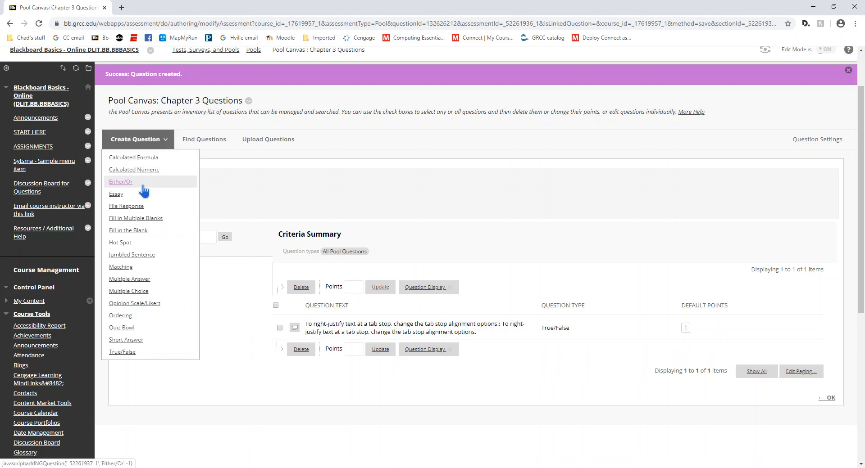
{"action": "left_click", "coordinate": [139, 291]}
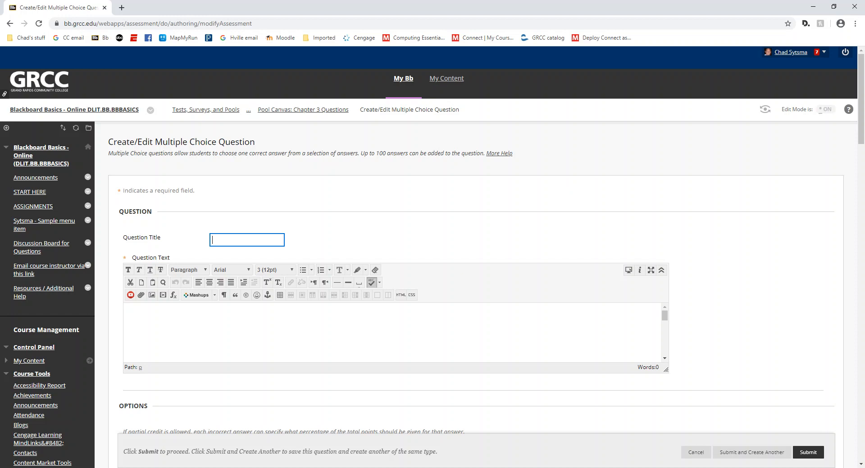
{"action": "key", "text": "alt+Tab"}
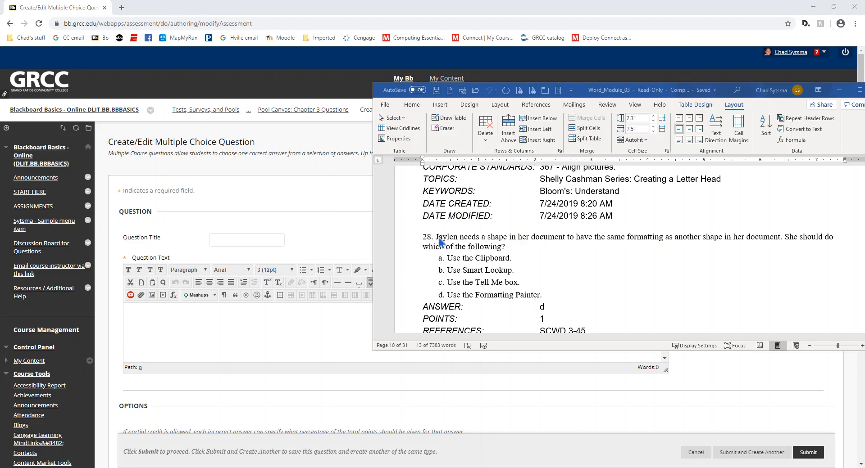
{"action": "left_click_drag", "start_coordinate": [436, 237], "coordinate": [512, 250]}
{"action": "key", "text": "ctrl+c"}
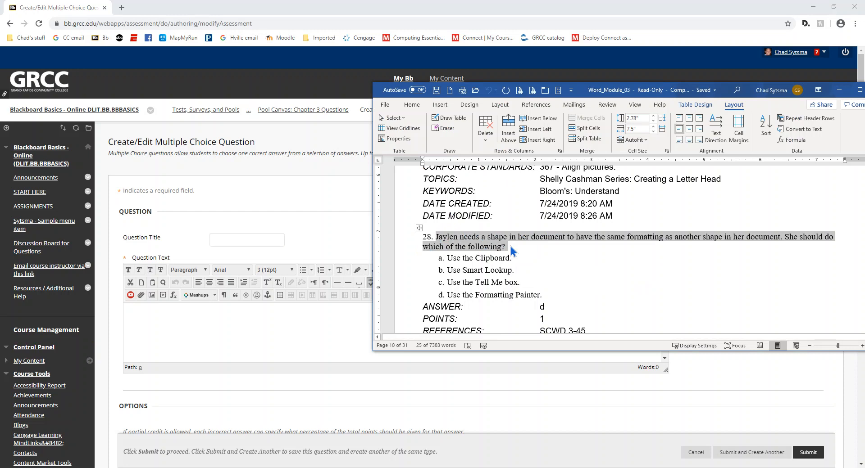
{"action": "left_click", "coordinate": [181, 315]}
{"action": "key", "text": "ctrl+v"}
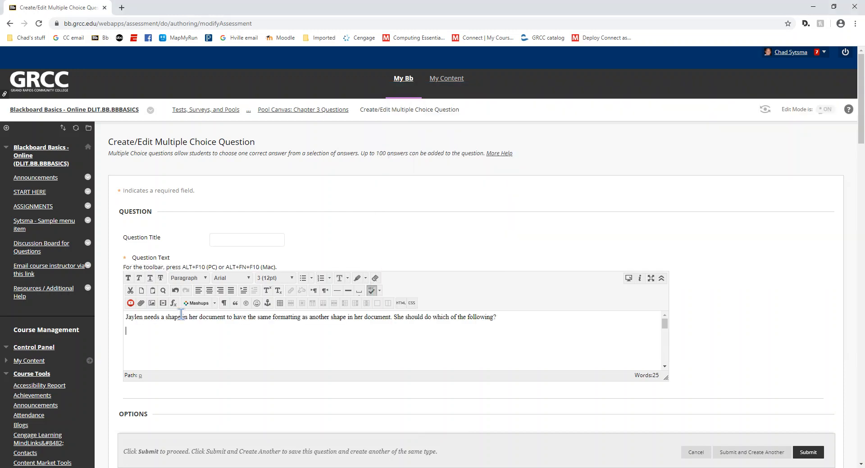
{"action": "left_click", "coordinate": [235, 239]}
{"action": "key", "text": "ctrl+v"}
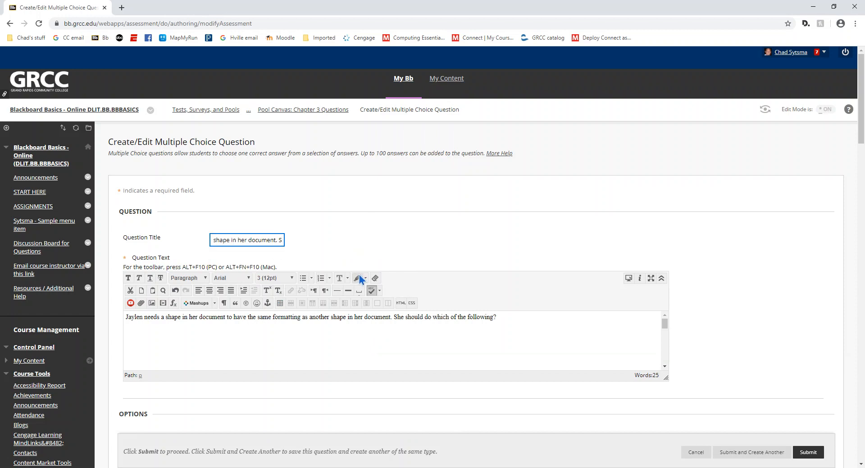
Set the multiple choice question's answer numbering to Uppercase Letters (A, B, C).
{"action": "scroll", "coordinate": [738, 304], "scroll_direction": "down", "scroll_amount": 8}
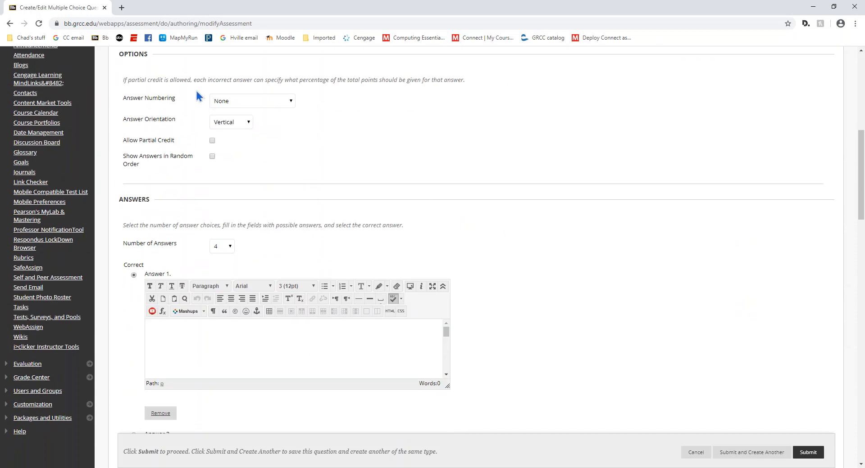
{"action": "left_click", "coordinate": [221, 103]}
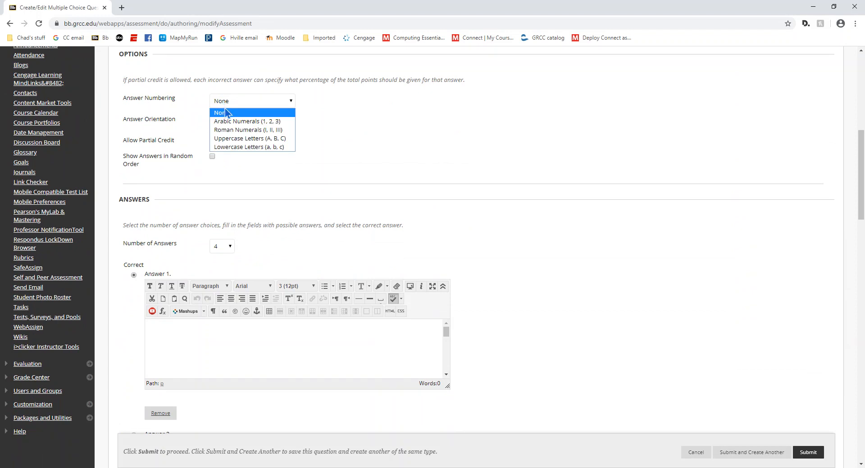
{"action": "left_click", "coordinate": [286, 140]}
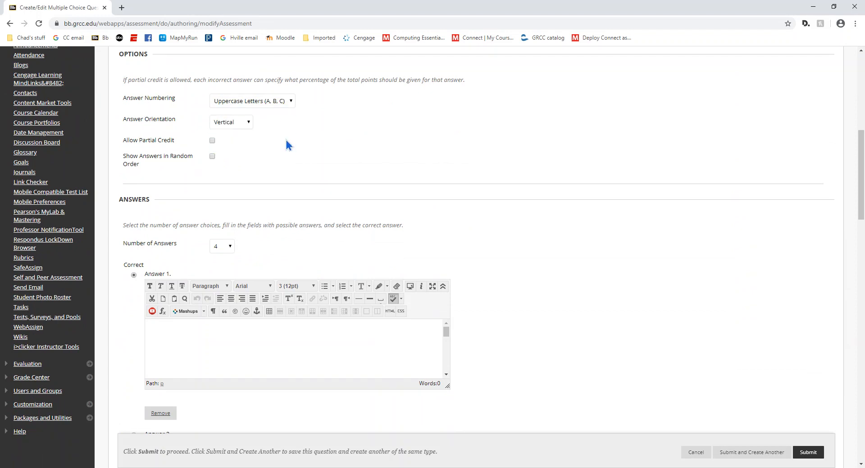
Keep the multiple choice question's answer orientation vertical, with partial credit and random answer order left off.
{"action": "left_click", "coordinate": [225, 123]}
{"action": "left_click", "coordinate": [224, 124]}
{"action": "scroll", "coordinate": [436, 191], "scroll_direction": "down", "scroll_amount": 1}
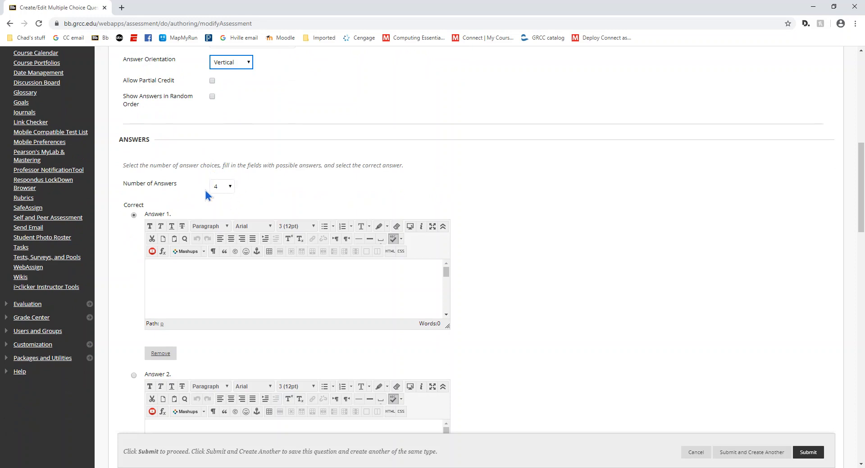
Fill the four answers with "Use the Clipboard.", "Use Smart Lookup.", "Use the Tell Me box." and "Use the Formatting Painter.".
{"action": "scroll", "coordinate": [223, 193], "scroll_direction": "down", "scroll_amount": 1}
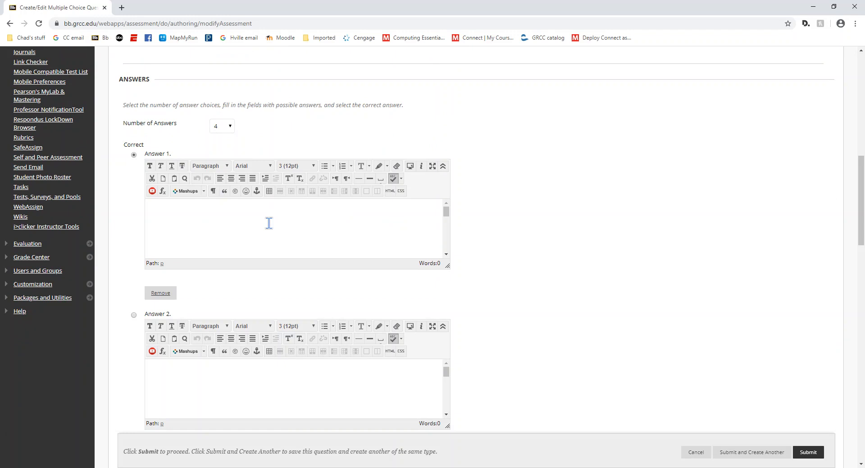
{"action": "left_click", "coordinate": [167, 232]}
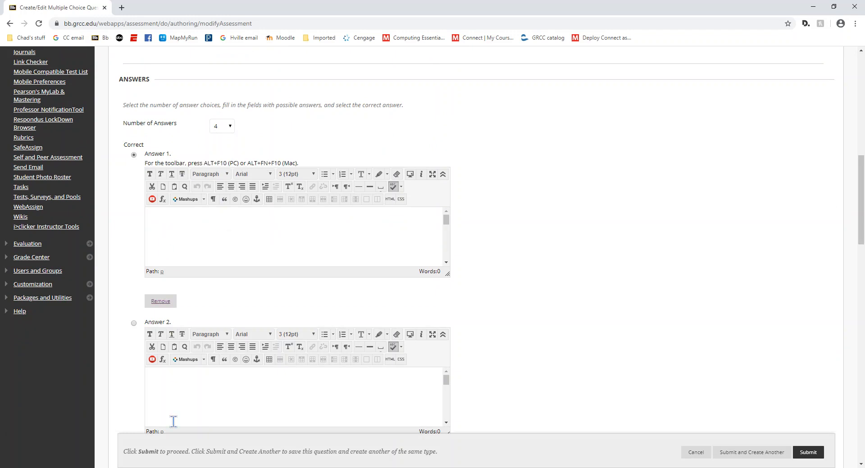
{"action": "left_click", "coordinate": [176, 389]}
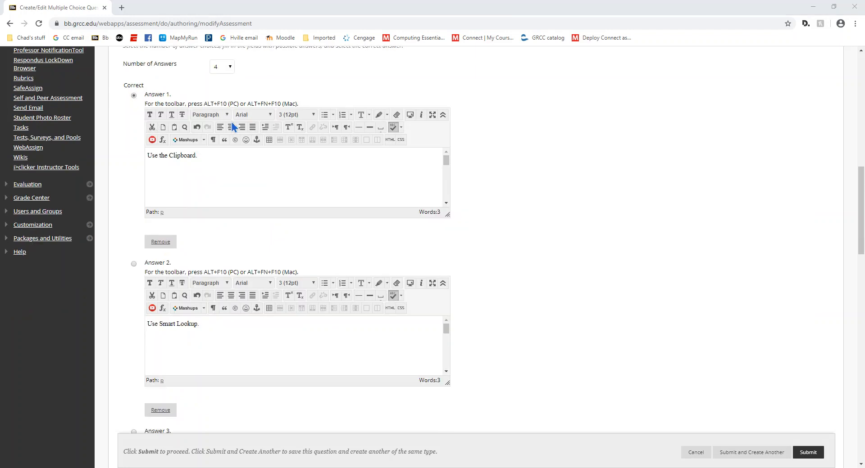
{"action": "scroll", "coordinate": [227, 283], "scroll_direction": "down", "scroll_amount": 7}
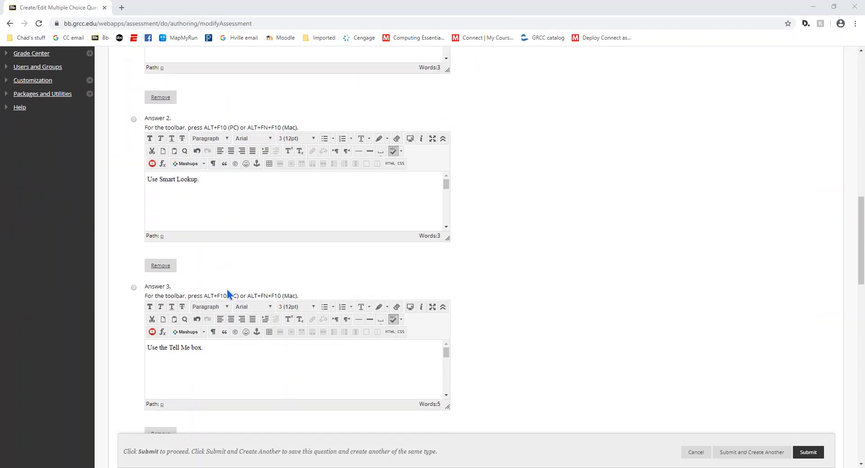
{"action": "scroll", "coordinate": [228, 295], "scroll_direction": "up", "scroll_amount": 7}
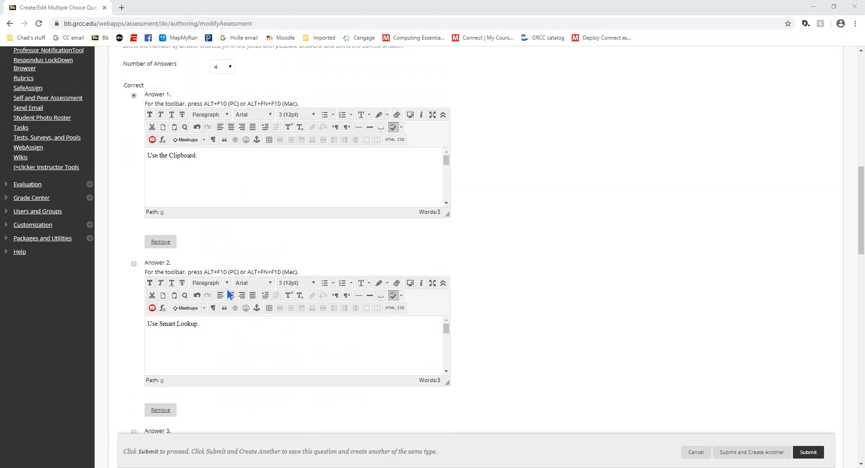
{"action": "scroll", "coordinate": [227, 290], "scroll_direction": "down", "scroll_amount": 7}
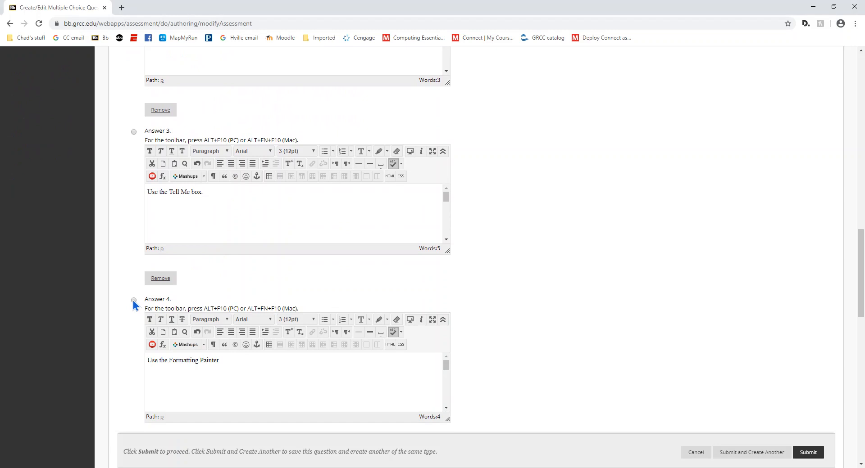
Mark Answer 4 as correct, leave feedback, categories and instructor notes empty, and submit the multiple choice question.
{"action": "left_click", "coordinate": [134, 300]}
{"action": "scroll", "coordinate": [568, 308], "scroll_direction": "down", "scroll_amount": 3}
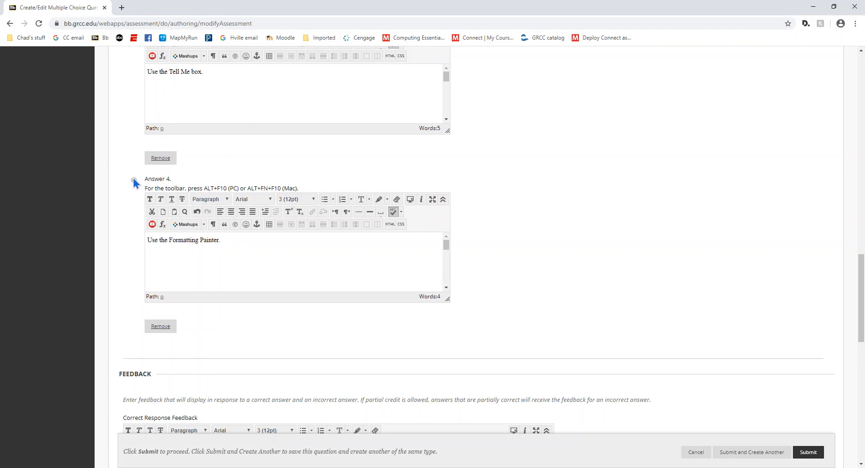
{"action": "scroll", "coordinate": [470, 197], "scroll_direction": "down", "scroll_amount": 7}
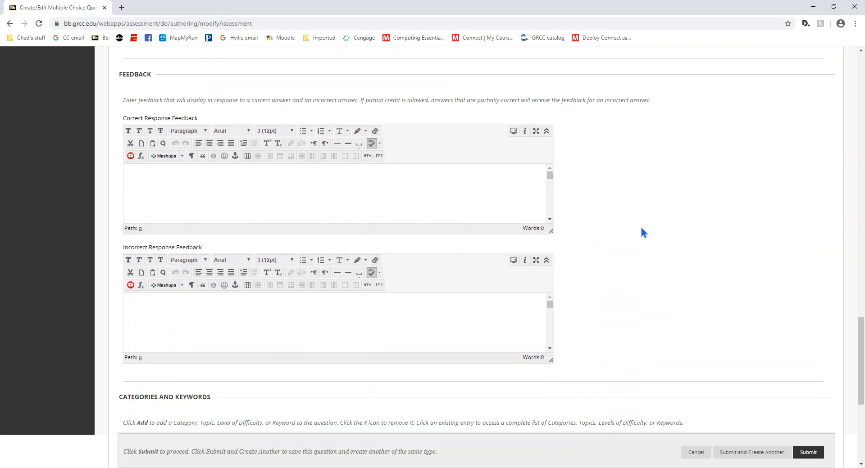
{"action": "scroll", "coordinate": [640, 226], "scroll_direction": "down", "scroll_amount": 1}
{"action": "scroll", "coordinate": [642, 228], "scroll_direction": "down", "scroll_amount": 4}
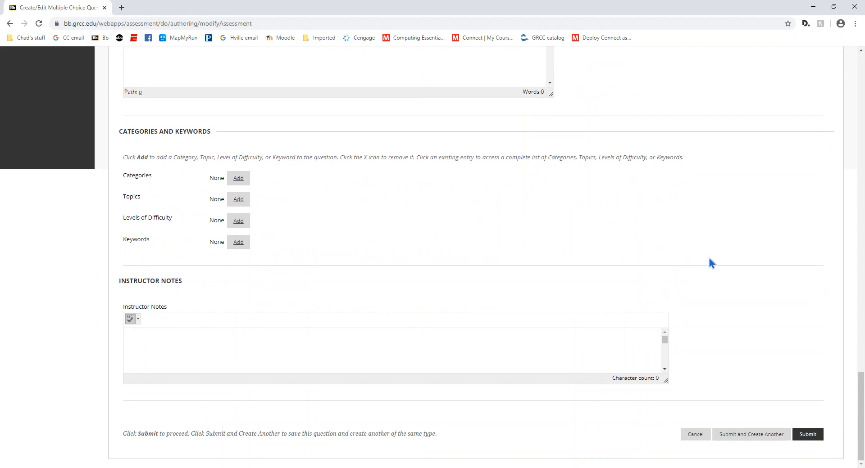
{"action": "left_click", "coordinate": [807, 435]}
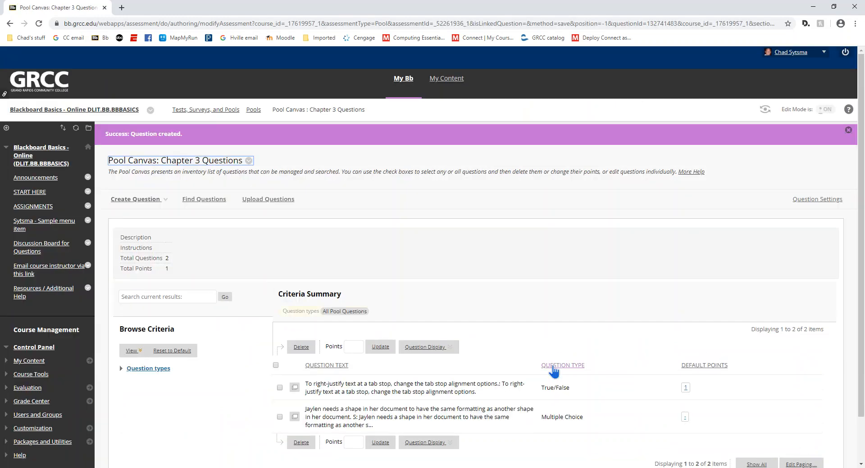
Set the Multiple Choice question's default points to 1.
{"action": "scroll", "coordinate": [499, 279], "scroll_direction": "down", "scroll_amount": 2}
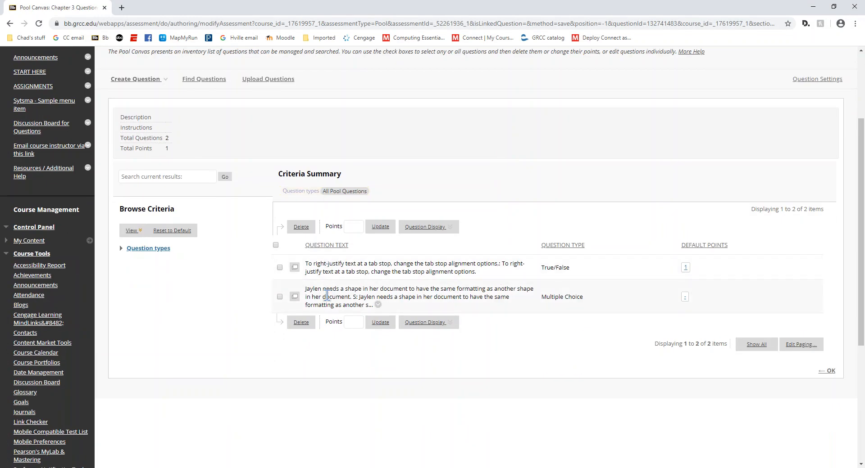
{"action": "left_click", "coordinate": [684, 297]}
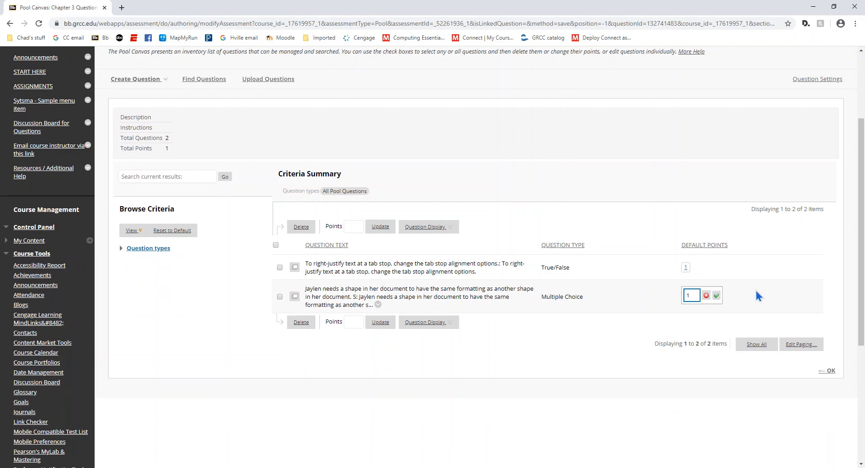
{"action": "left_click", "coordinate": [715, 296]}
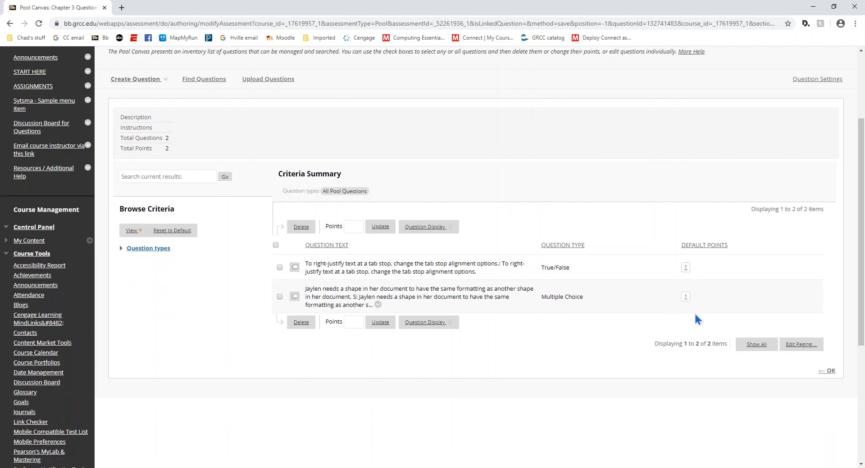
{"action": "left_click", "coordinate": [424, 227]}
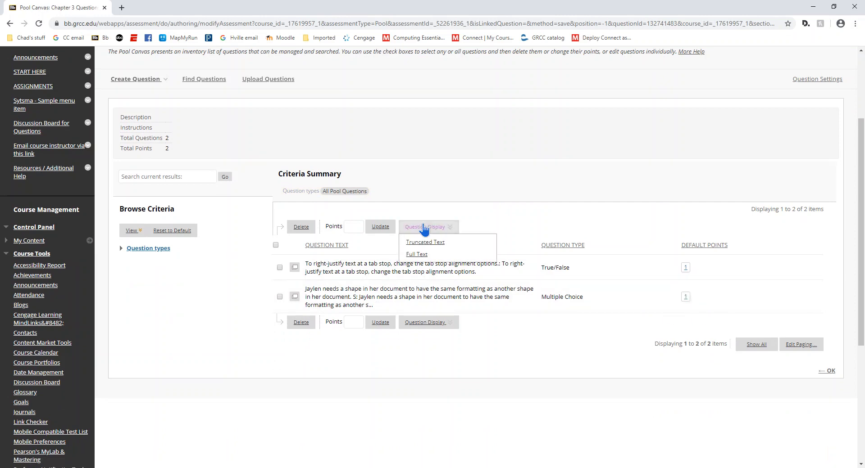
{"action": "scroll", "coordinate": [423, 224], "scroll_direction": "up", "scroll_amount": 3}
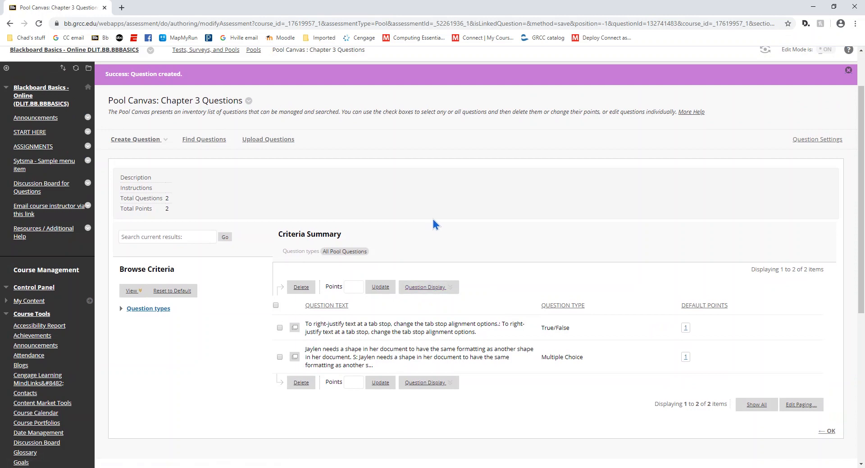